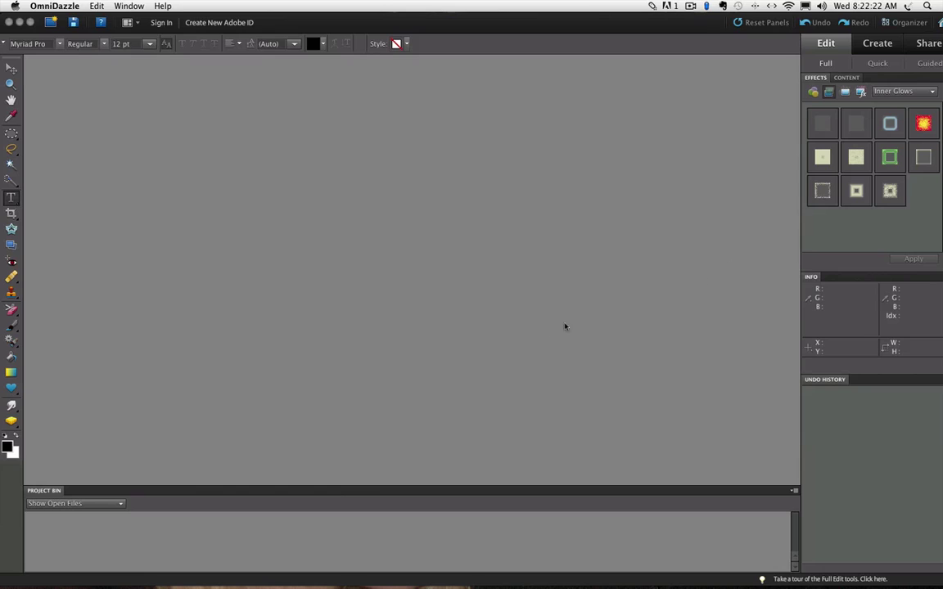
Switch to the Text on Shape Tool from the Type tool flyout.
left_click(15, 198)
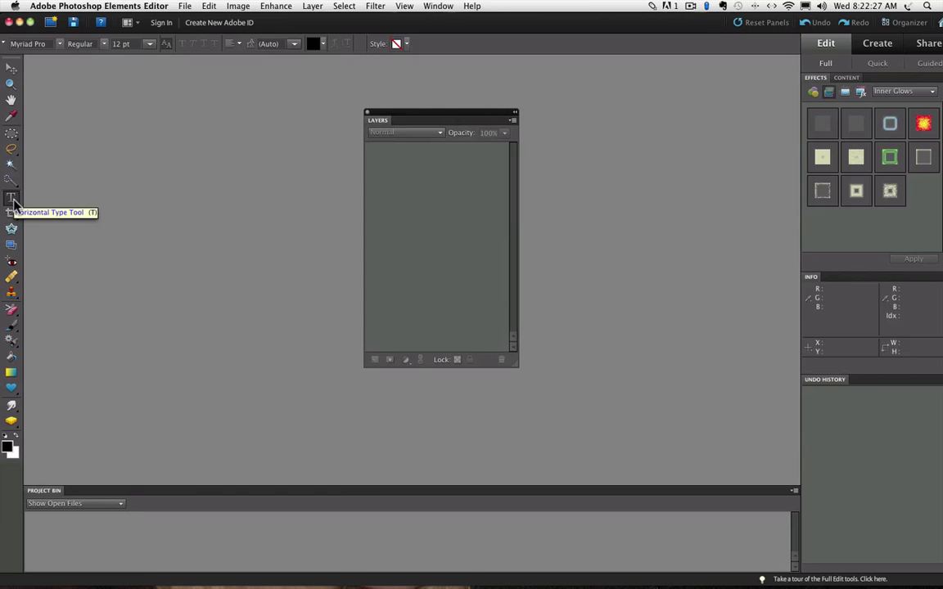
left_click(13, 200)
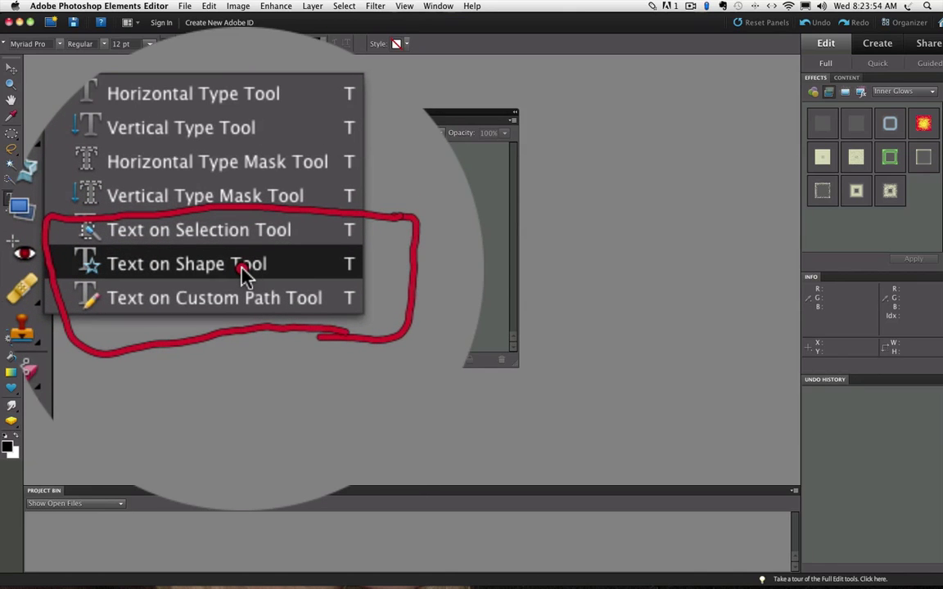
left_click(97, 266)
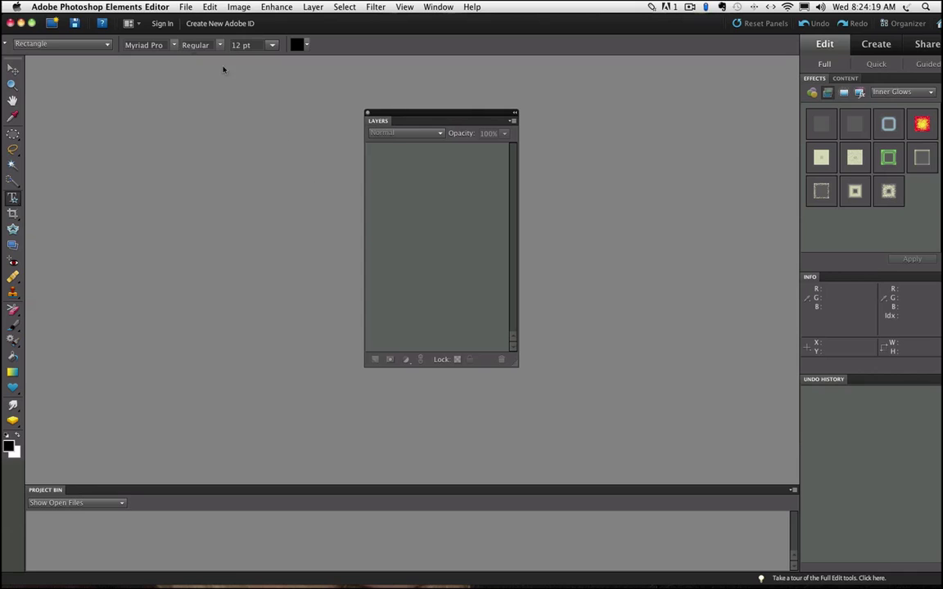
Choose the Heart shape, then create blank white 8 × 10 inch, 72 ppi document Untitled-1.
left_click(106, 44)
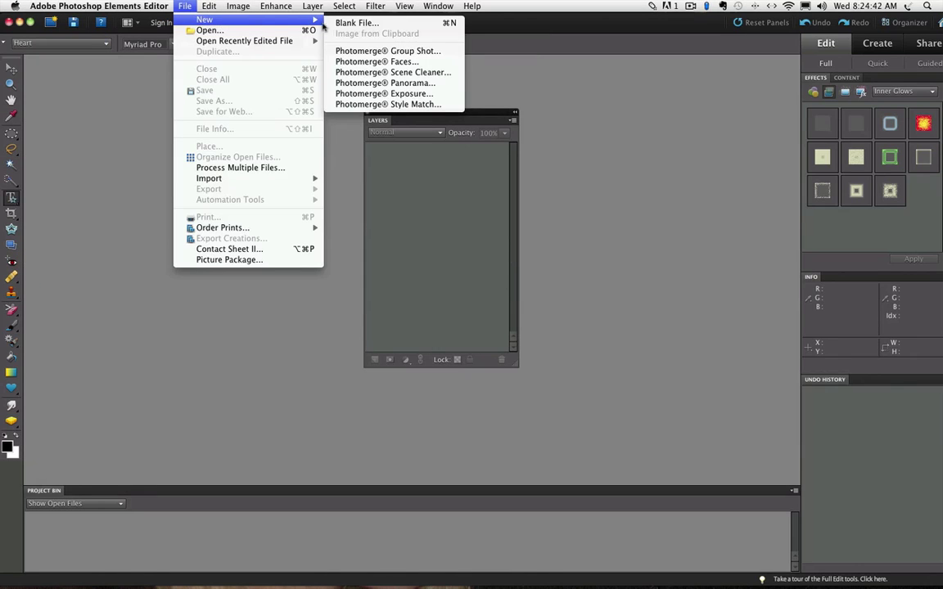
left_click(340, 24)
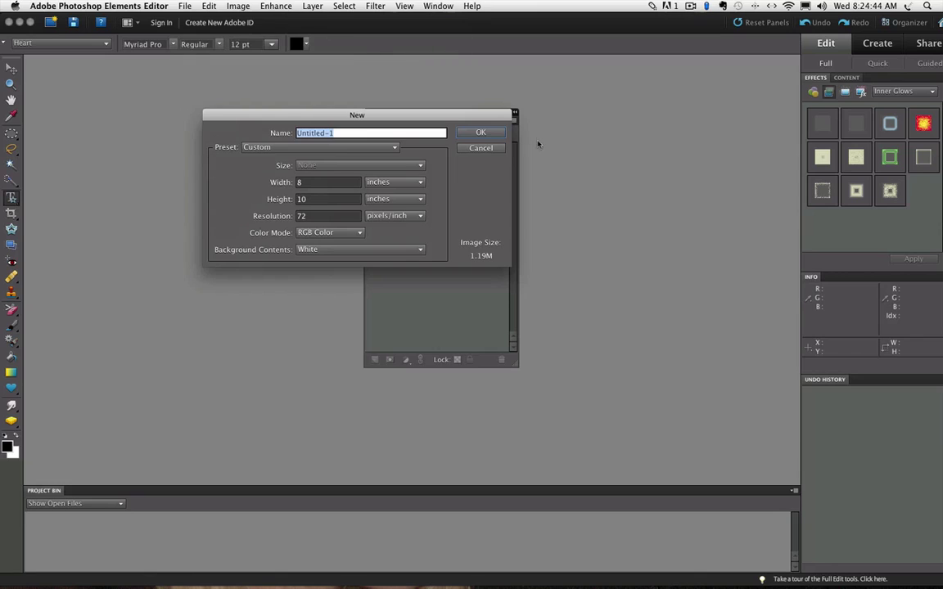
left_click(482, 133)
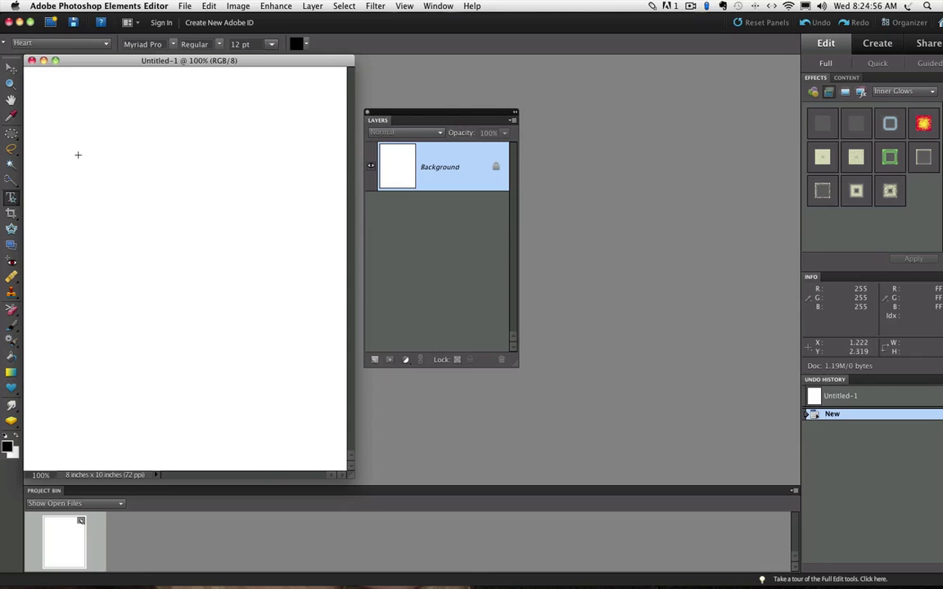
Draw a large heart outline diagonally across the Untitled-1 canvas.
left_click_drag(78, 154, 291, 416)
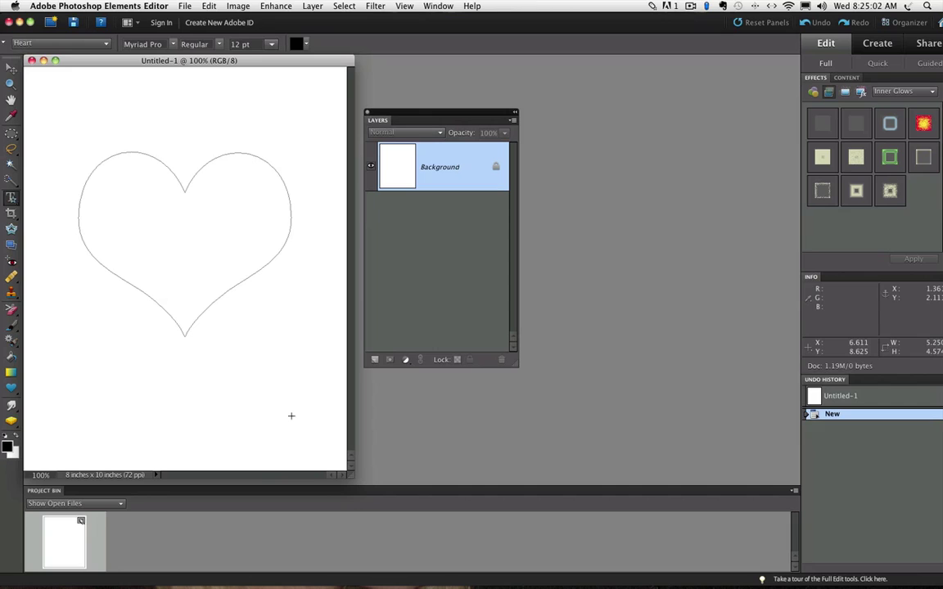
left_click_drag(290, 416, 291, 416)
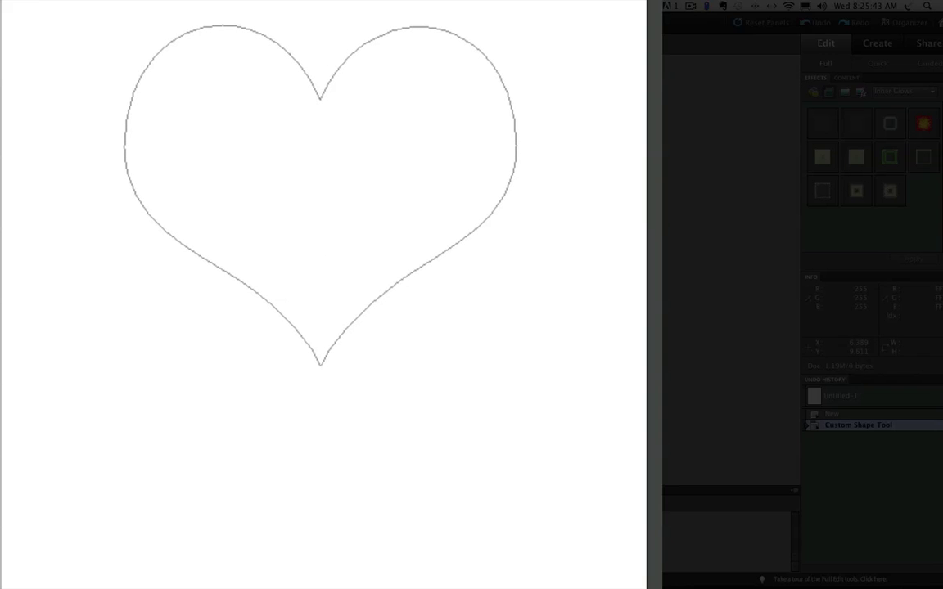
Type the first name along the heart's lower-right edge and pick 60 pt size.
left_click(382, 293)
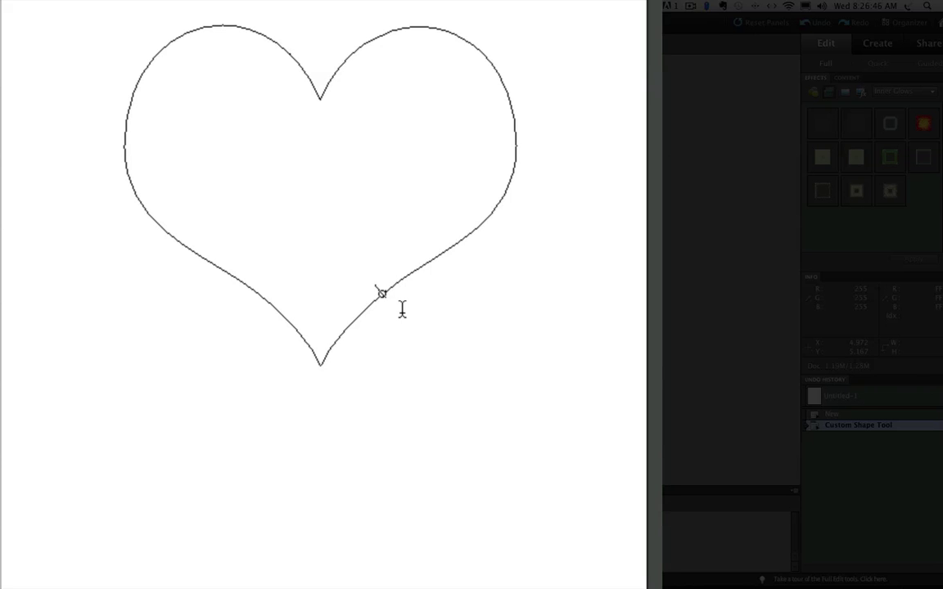
type("8")
type("Donna")
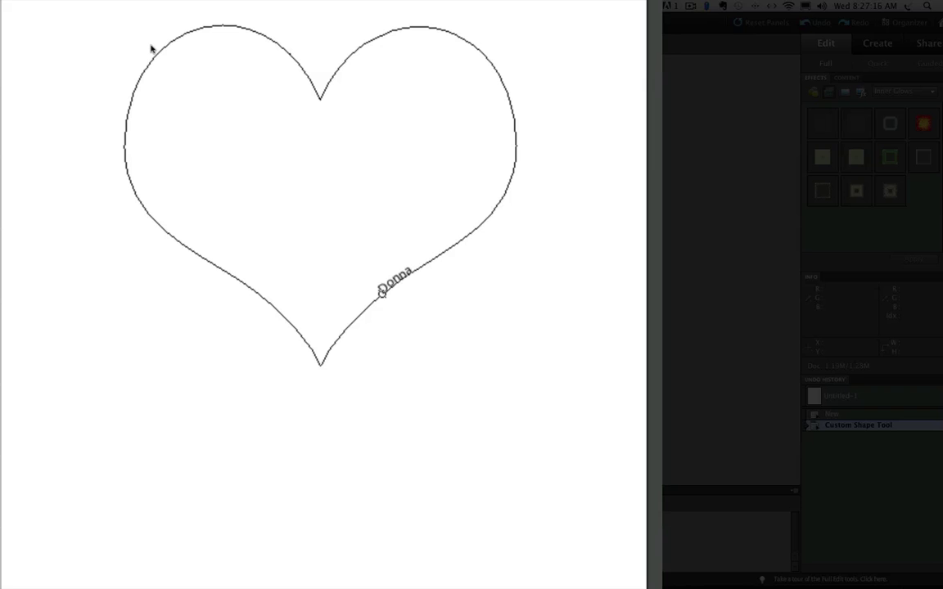
left_click(278, 115)
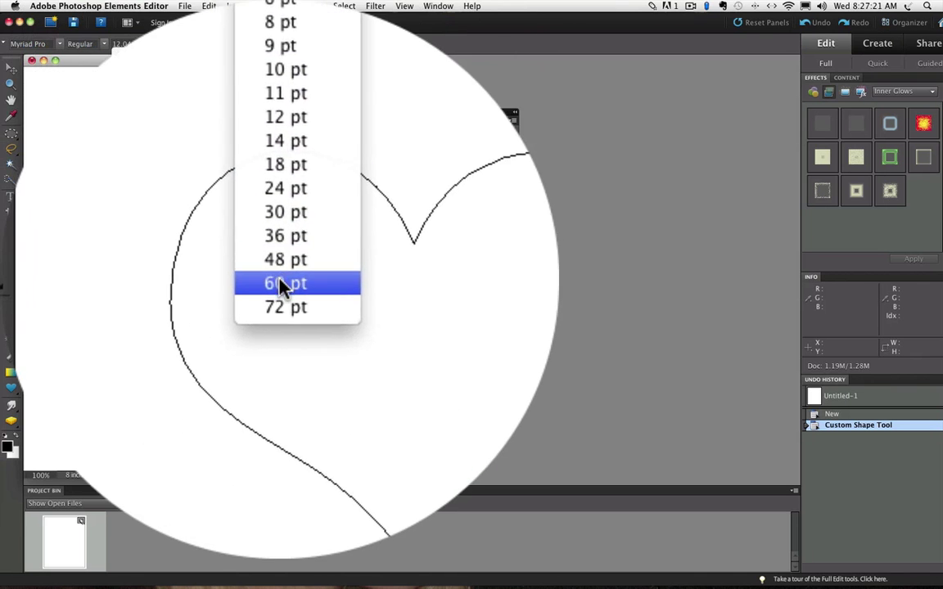
left_click(281, 284)
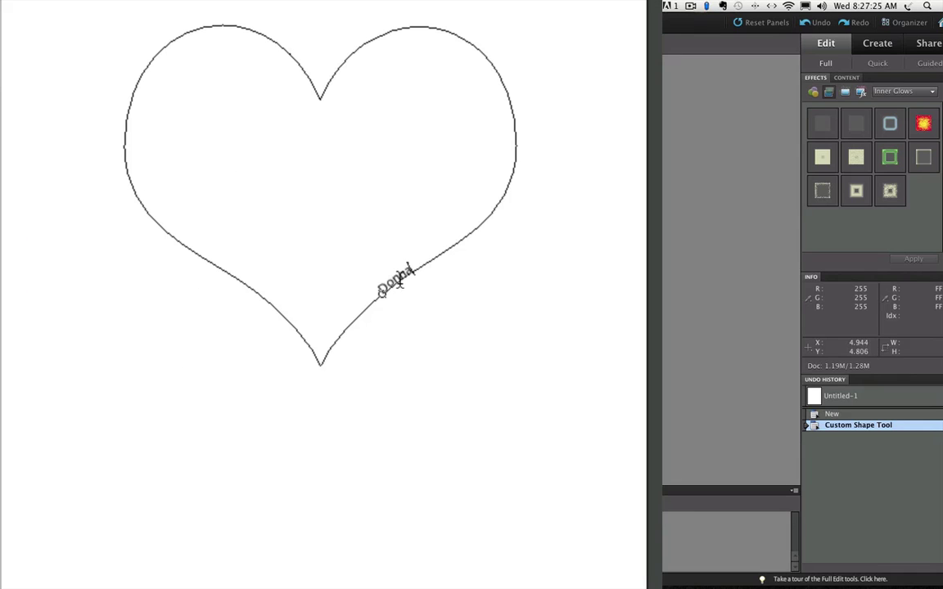
Select the first name on the heart and set it to 60 pt.
double_click(400, 282)
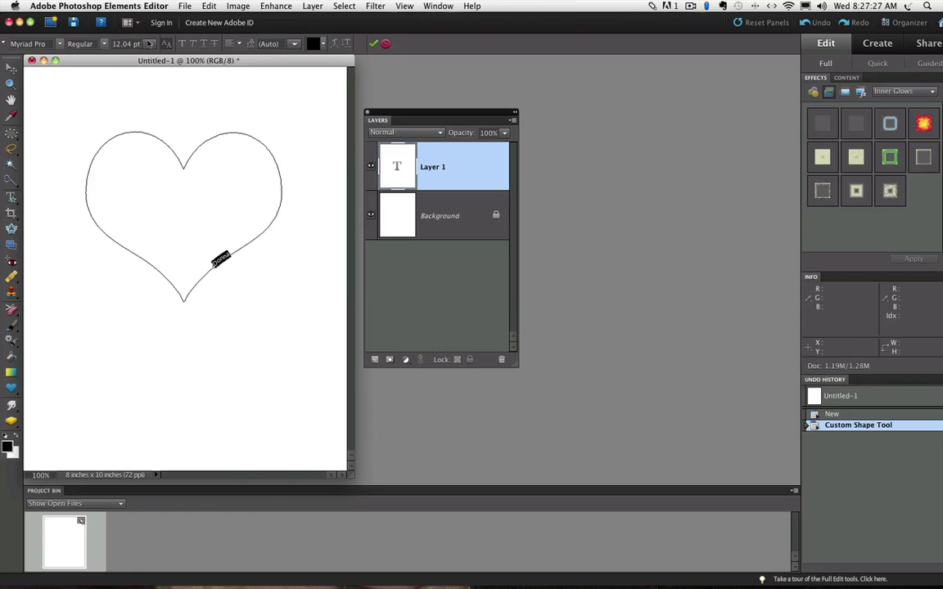
left_click(150, 44)
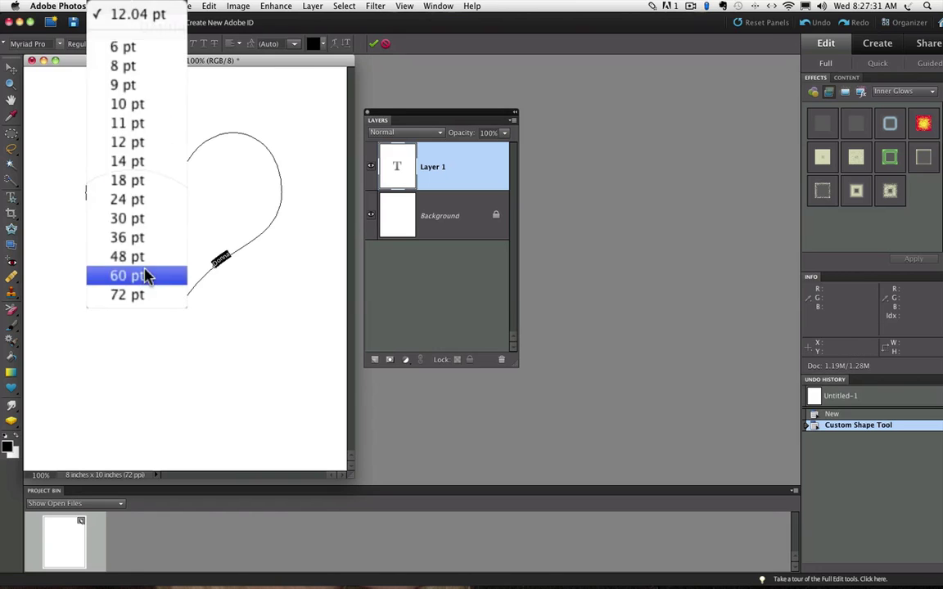
left_click(146, 276)
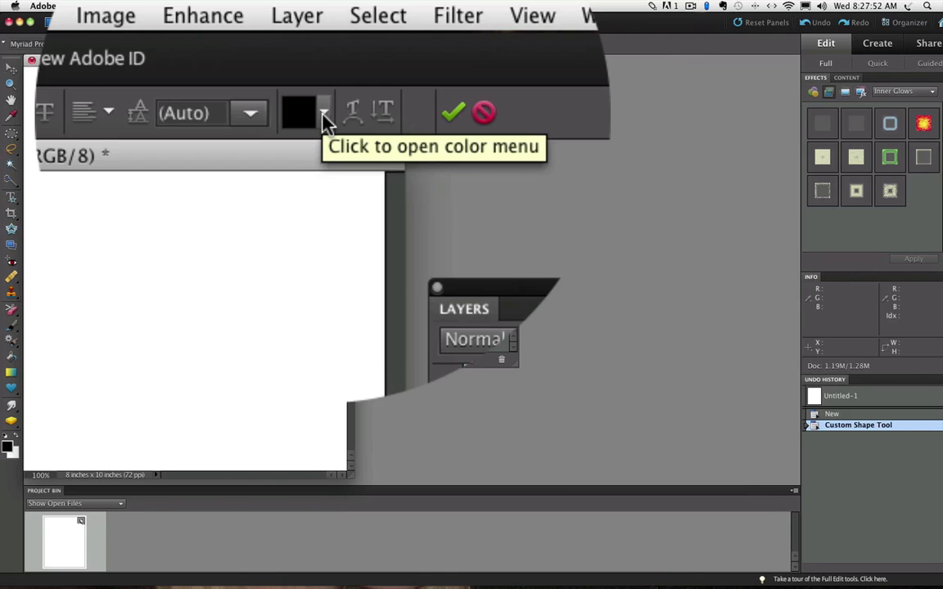
Make the name's text color RGB Red from the swatches.
left_click(324, 116)
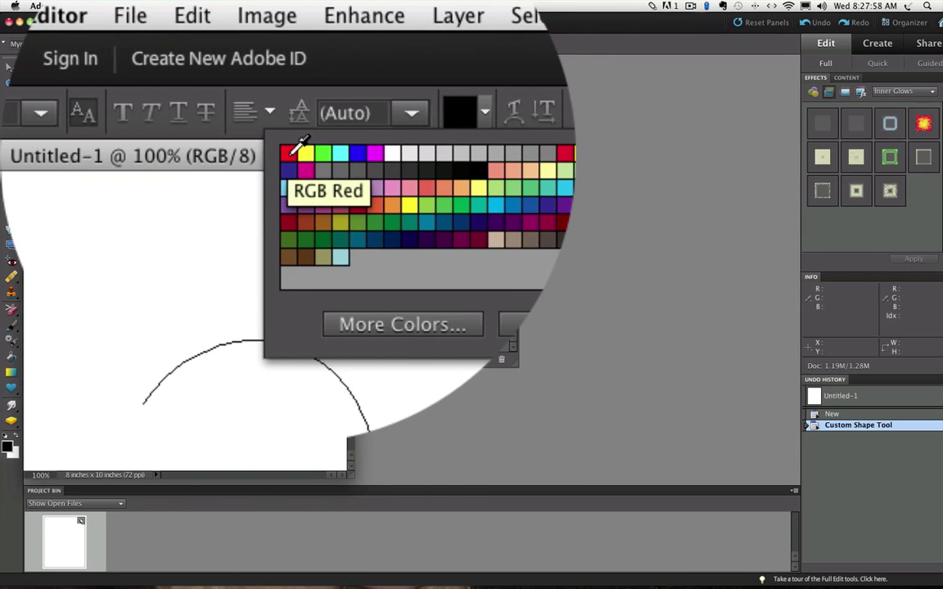
left_click(291, 153)
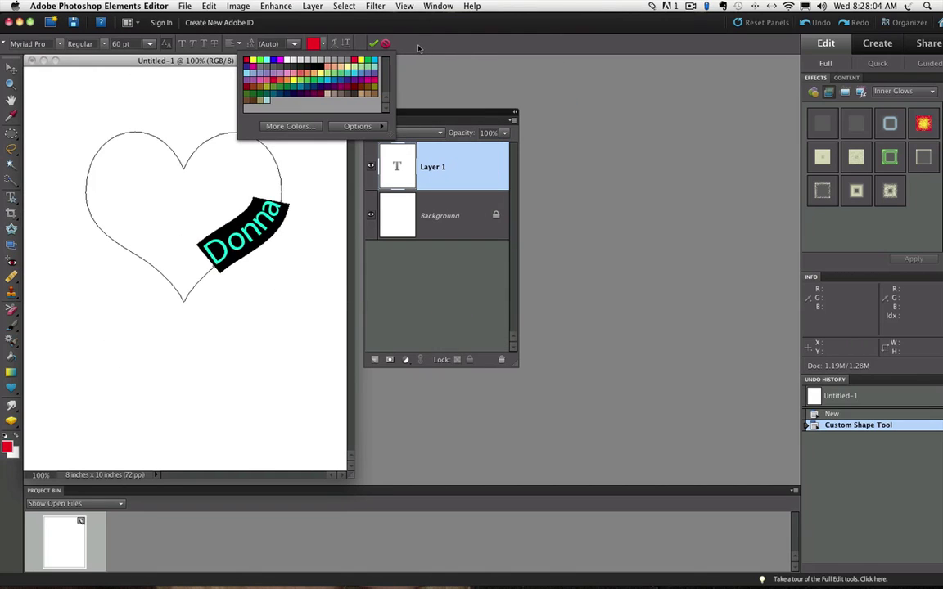
left_click(417, 47)
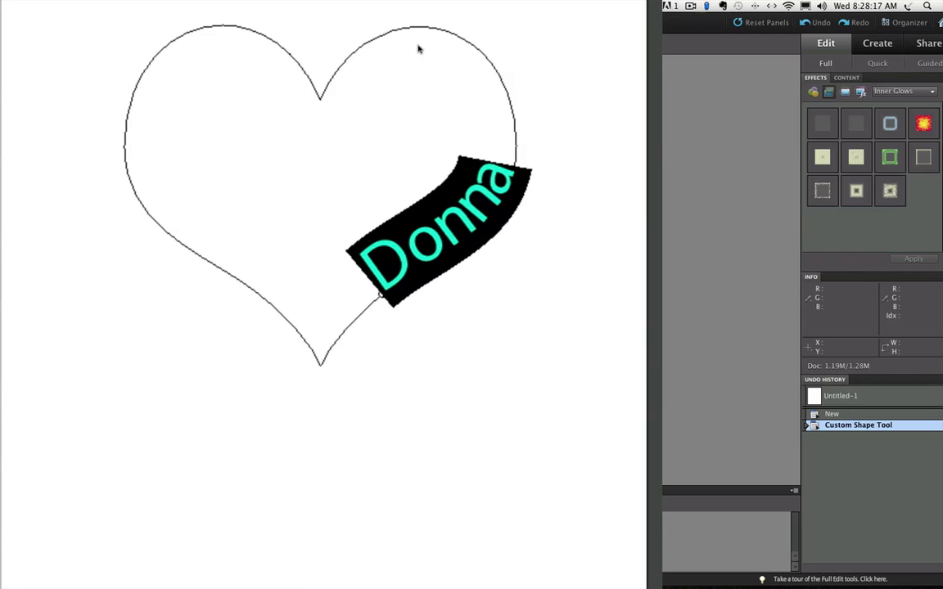
Append two more space-separated names after the first, continuing up the heart's right edge.
left_click(515, 165)
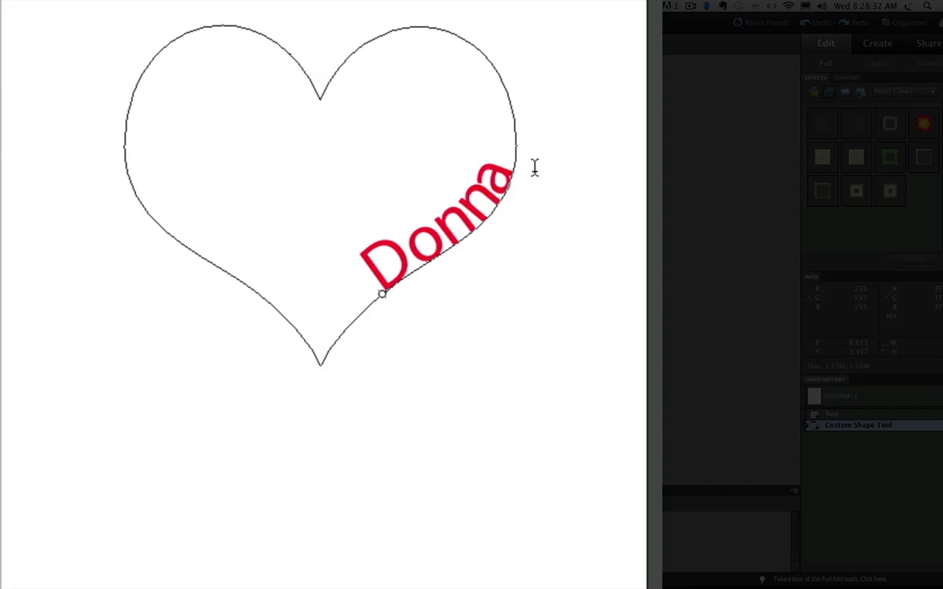
type("Pet")
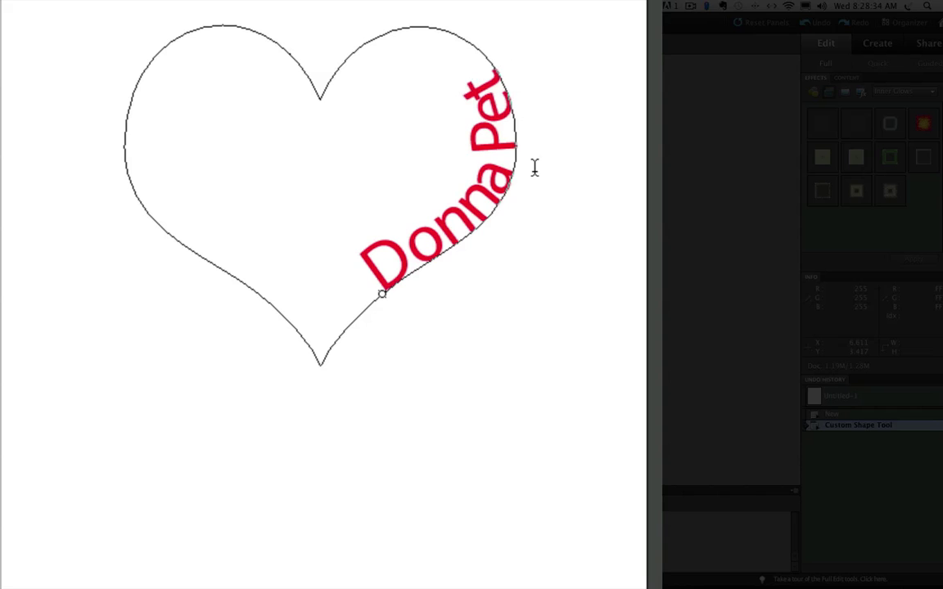
type("e")
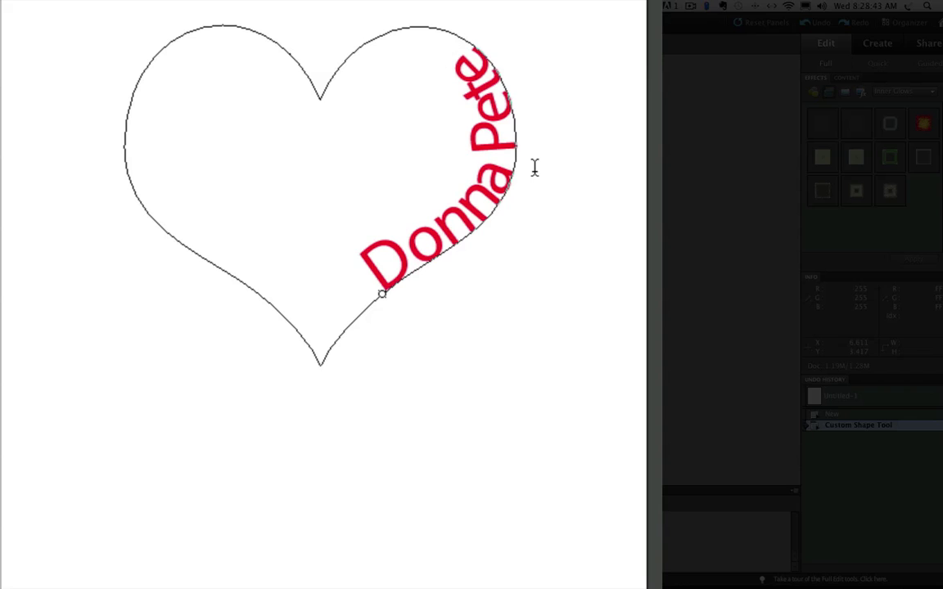
type(" Da")
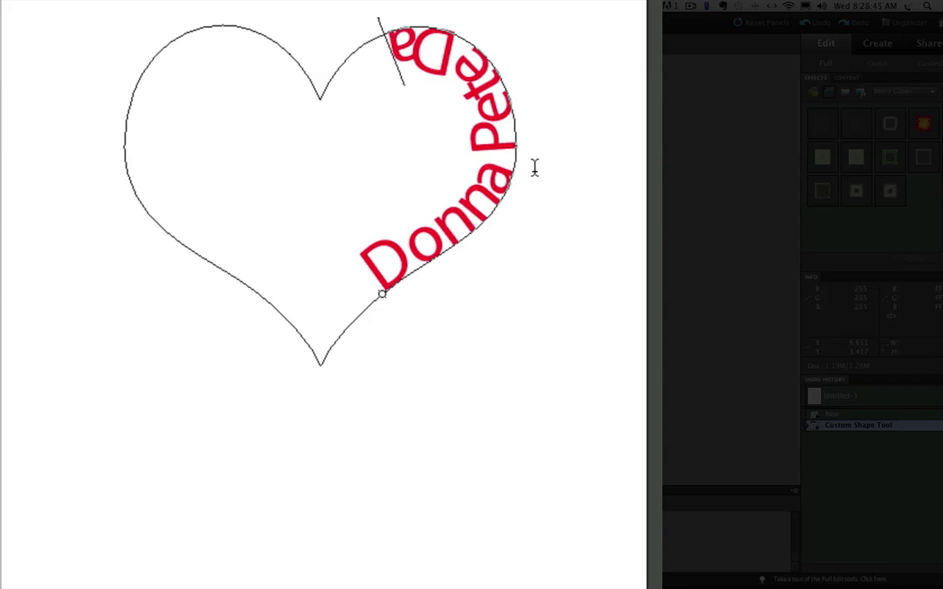
type("vid")
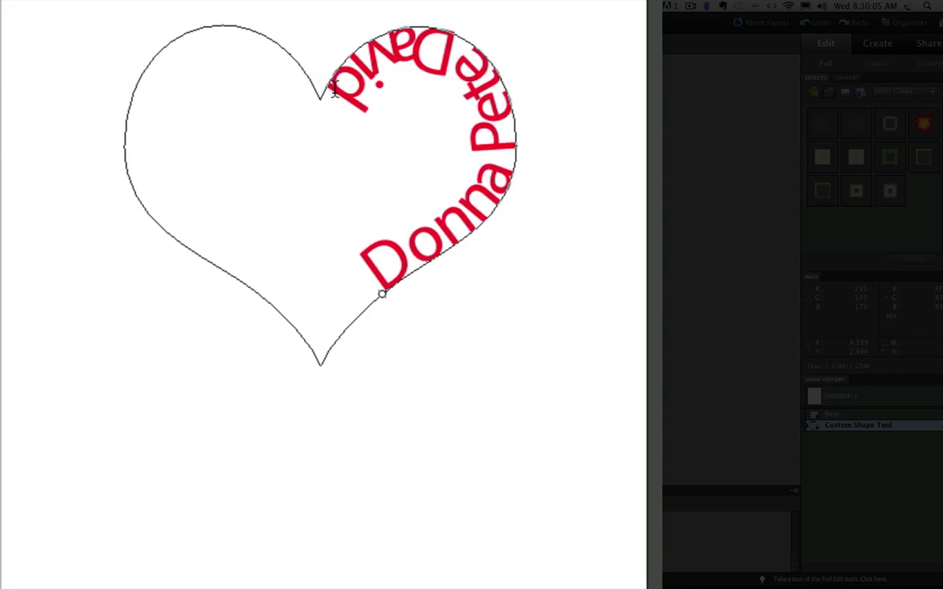
Select all the names and enlarge them from 72 pt up to about 130 pt.
left_click_drag(319, 90, 374, 266)
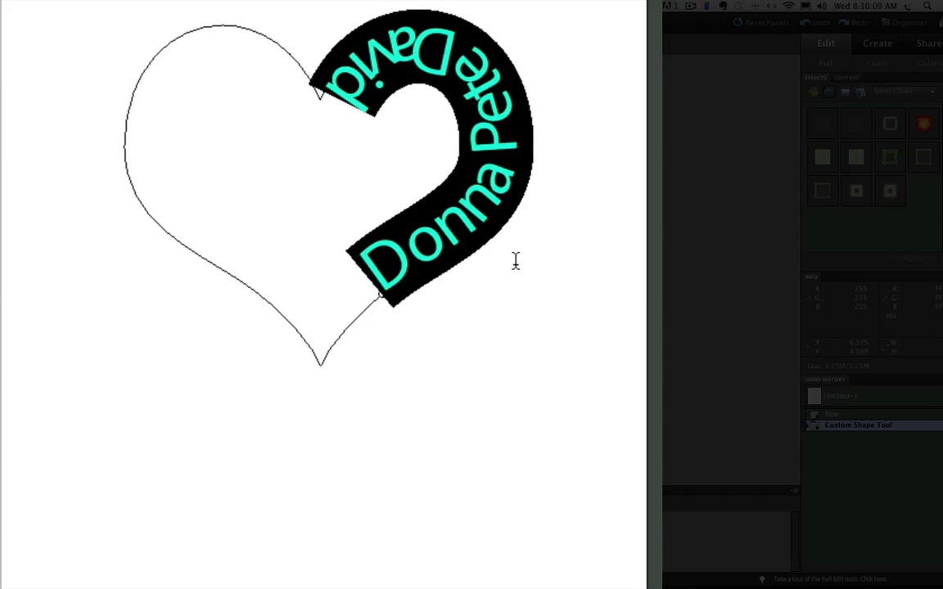
left_click(150, 45)
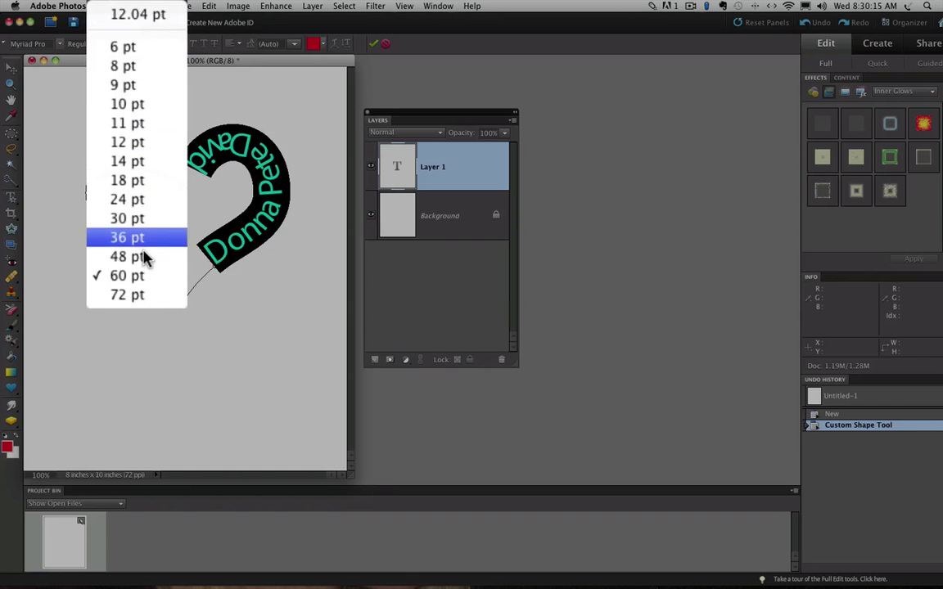
left_click(129, 297)
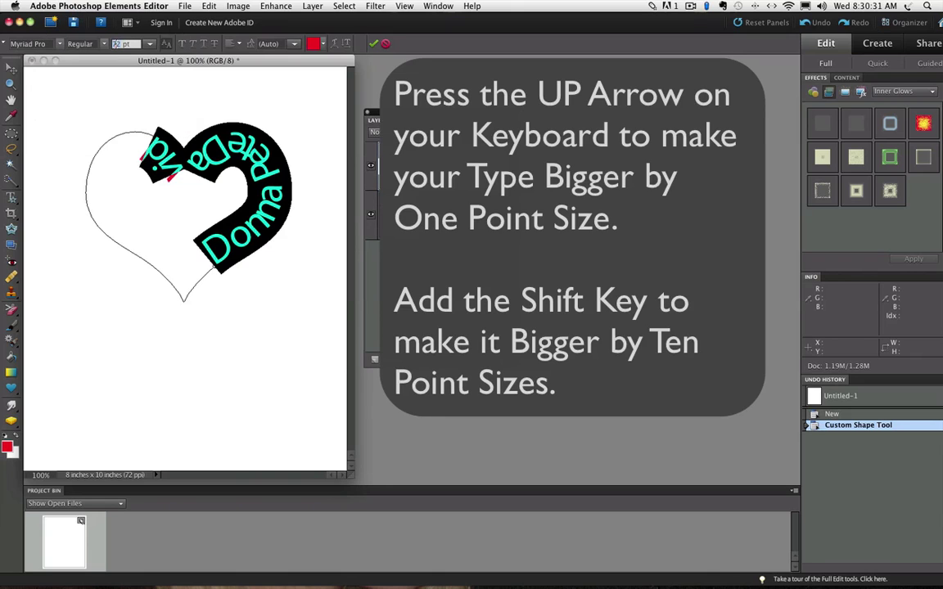
key("Up")
key("Up")
key("Up")
key("Up")
key("Up")
key("Up")
key("Up")
key("Up")
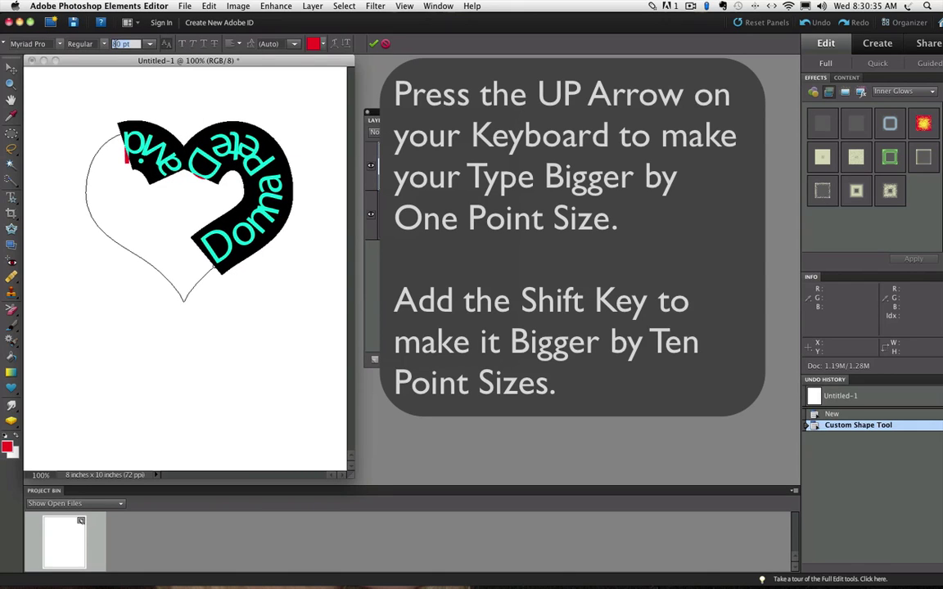
key("shift+Up")
key("shift+Up")
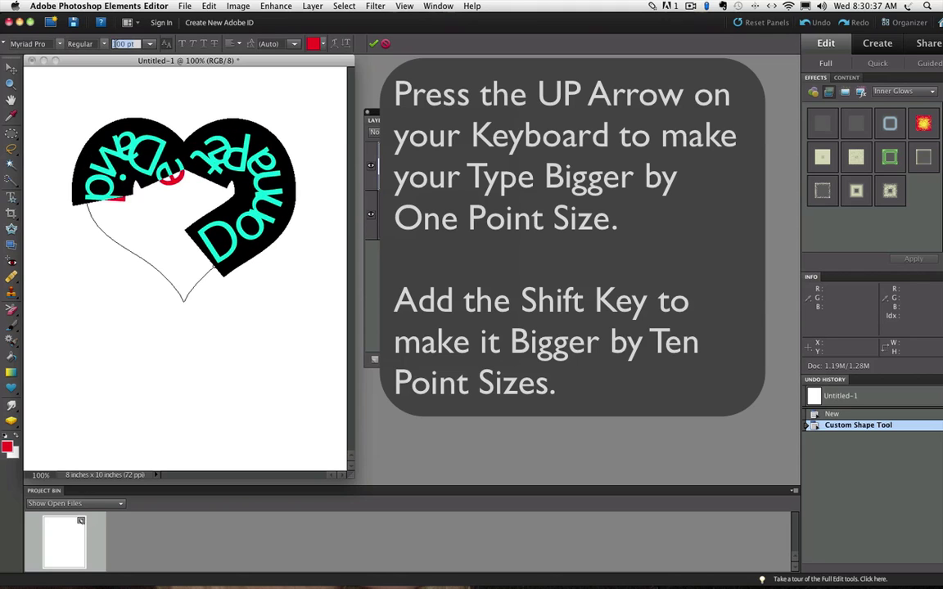
key("shift+Up")
key("shift+Up")
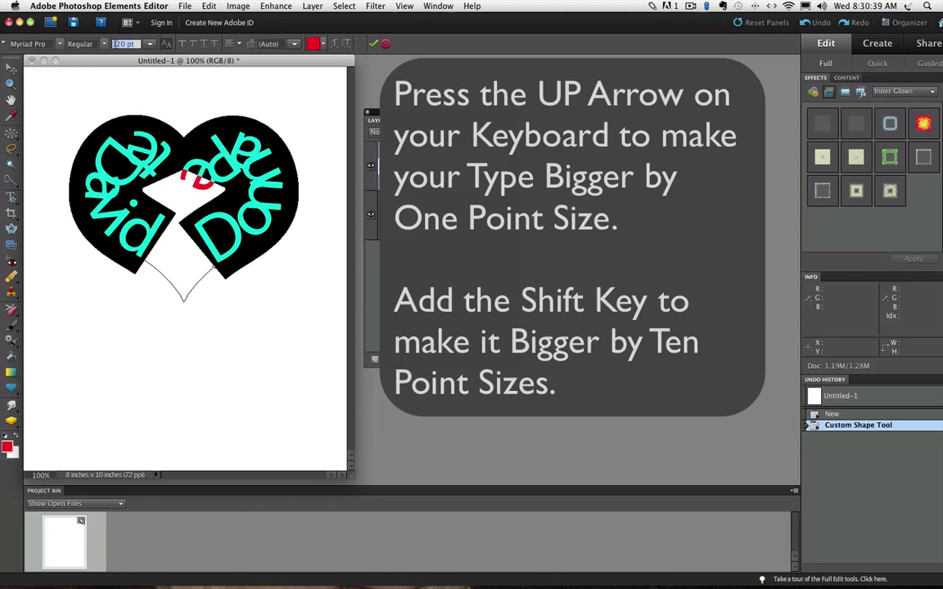
key("Up")
key("Up")
key("Up")
key("Up")
key("Up")
key("Up")
key("Up")
key("Up")
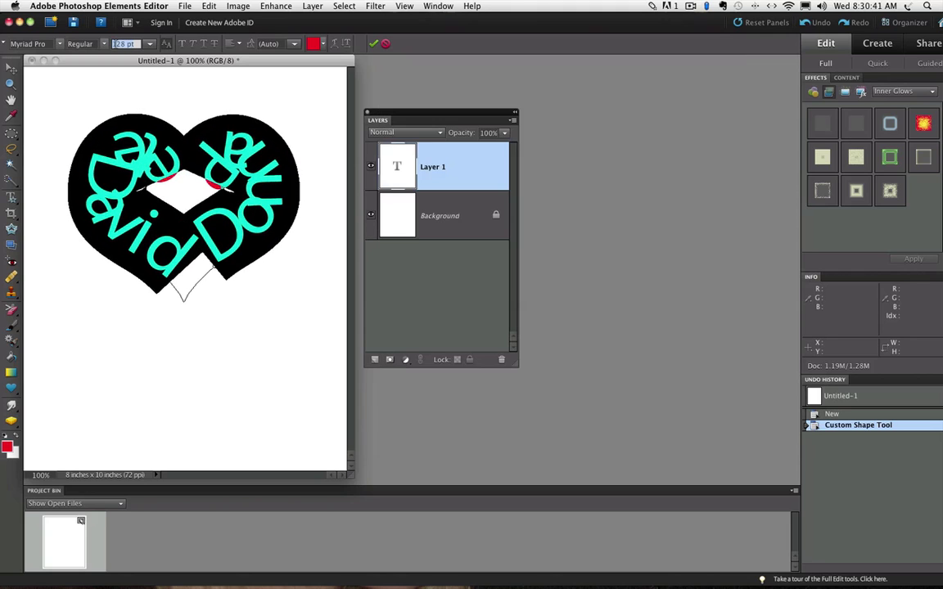
key("Up")
key("Up")
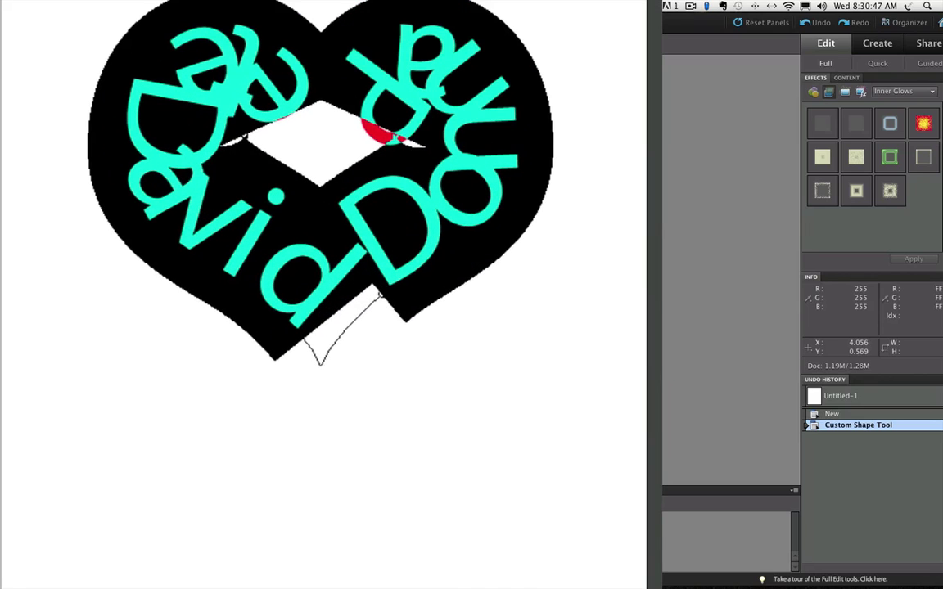
Commit the 130 pt red names on the heart path.
key("super+Return")
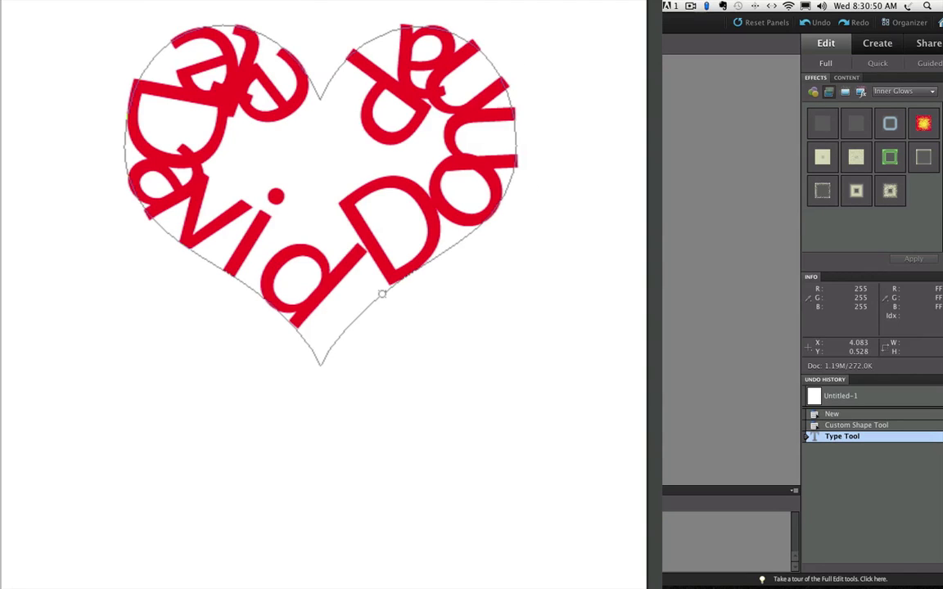